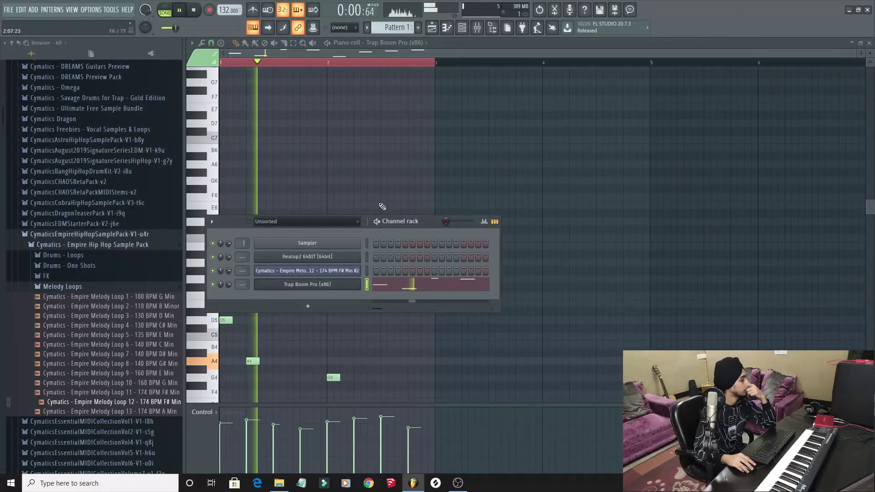
Add a short E5 note just before the F5 note in bar 2 of the Trap Boom Pro melody
left_click_drag(461, 236, 461, 208)
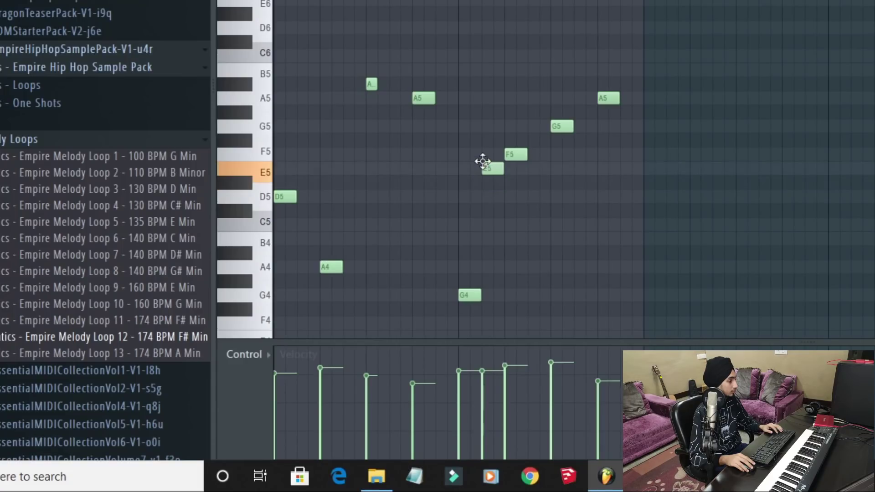
key("space")
left_click_drag(503, 170, 492, 170)
scroll(489, 172, "down", 5)
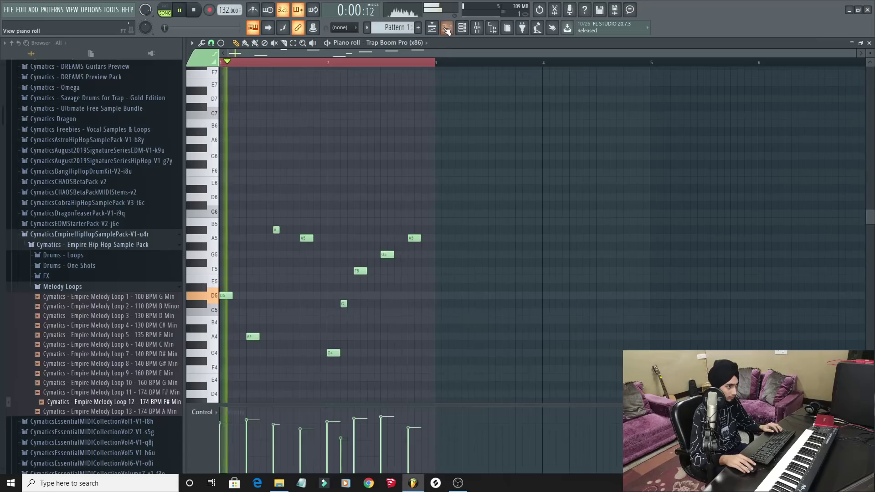
Consolidate Track 1's Pattern 1 into an audio clip and place that clip in the playlist
left_click(433, 28)
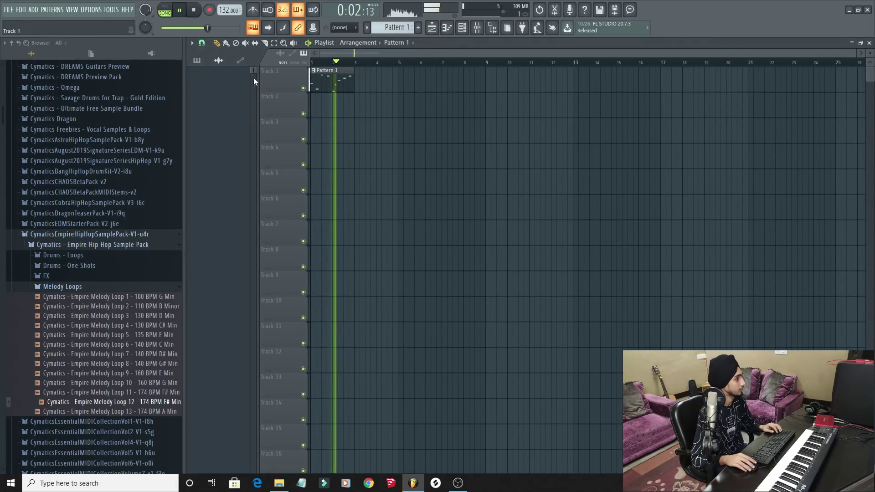
right_click(221, 73)
left_click(265, 225)
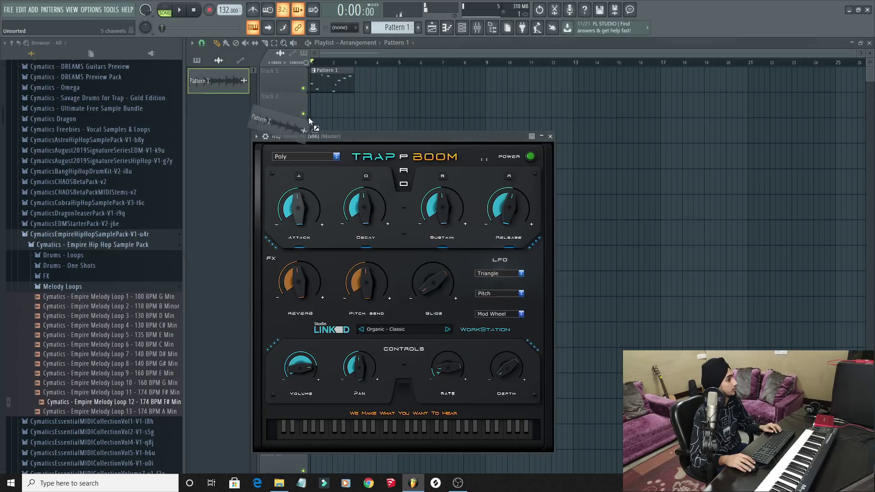
left_click_drag(316, 110, 307, 112)
Open the Pattern 1 audio clip's channel and add a Tremolator to the Soundtoys Effect Rack processing it
double_click(328, 108)
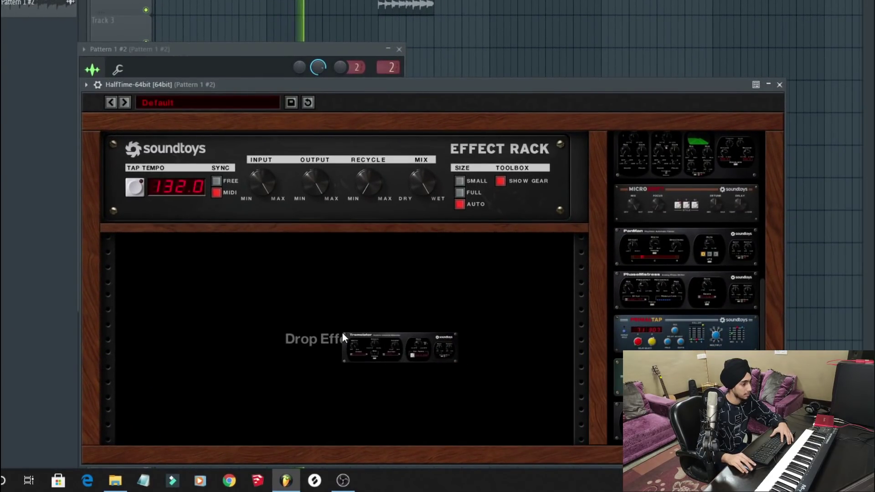
left_click_drag(342, 337, 342, 333)
Arrange Pattern 1 #2 clips to fill only bars 1 to 4 of Track 1, and render them to a new audio file
left_click_drag(338, 87, 378, 89)
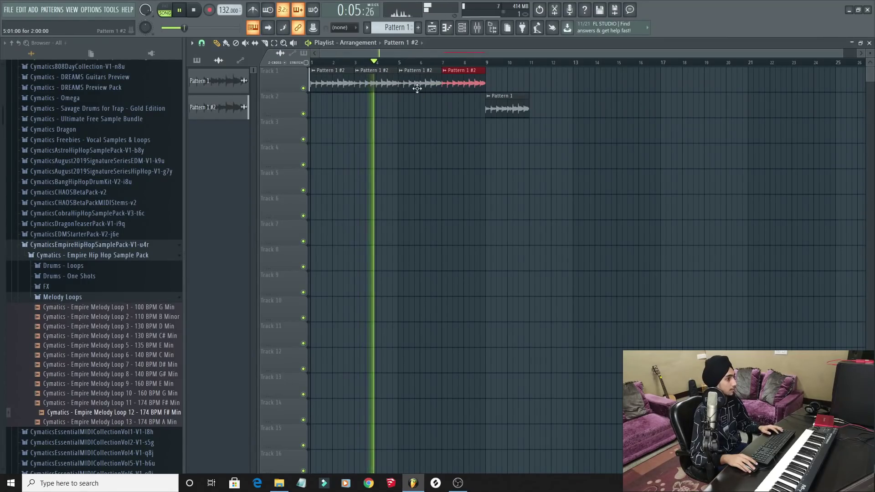
right_click(413, 82)
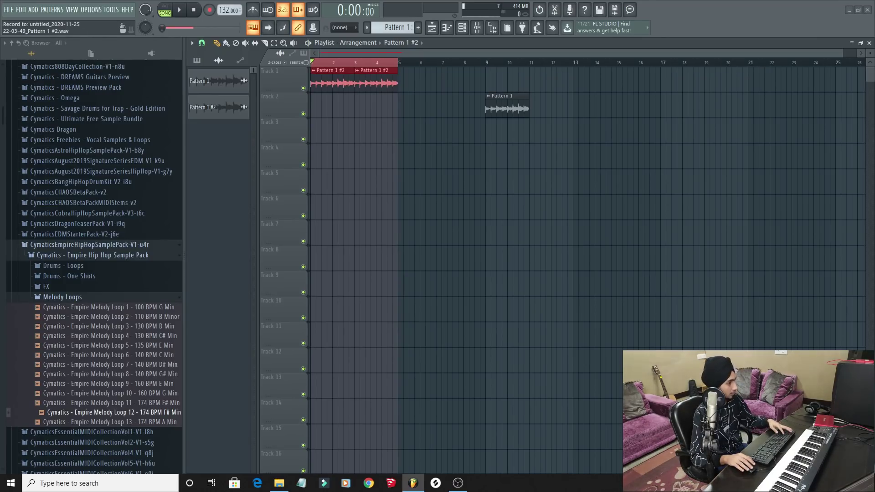
key("alt+r")
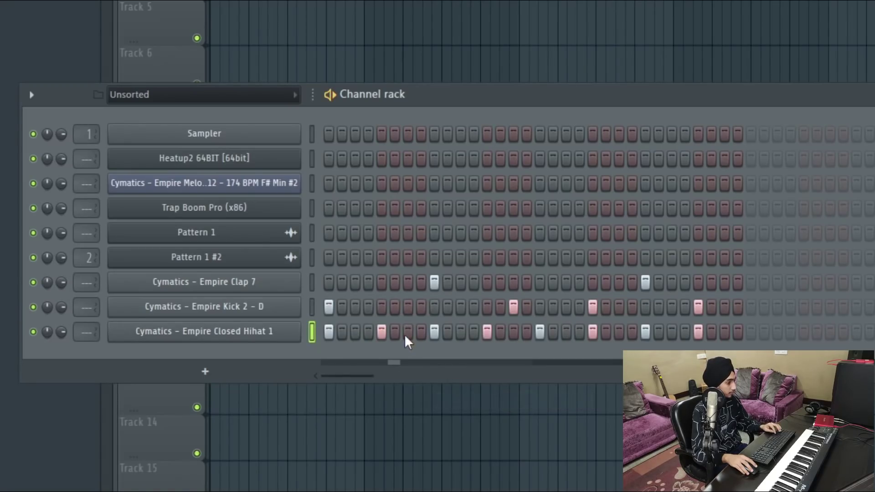
Add Empire Closed Hihat 1 hits on steps 7, 8, 31 and 32 of Pattern 2
left_click(406, 333)
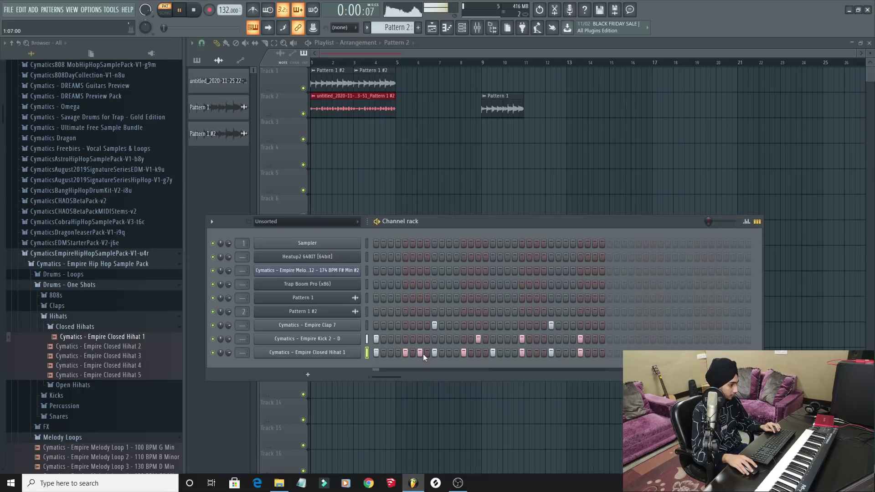
left_click(423, 354)
left_click(424, 355)
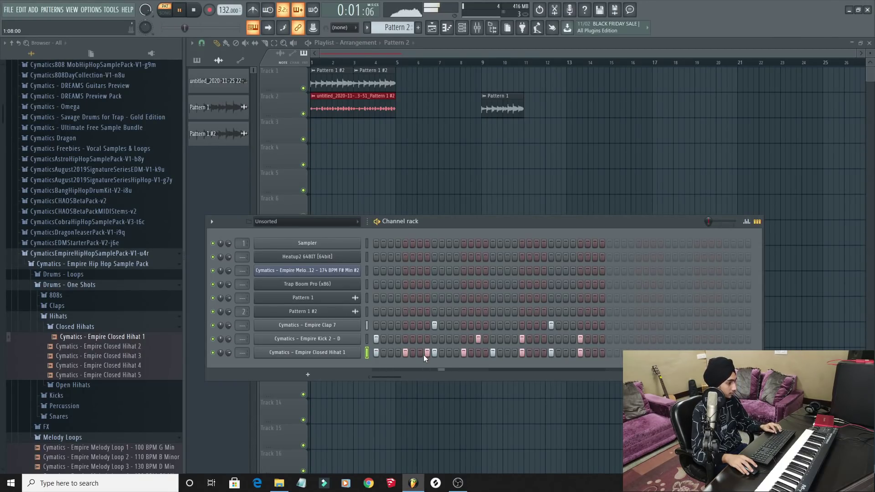
left_click(421, 353)
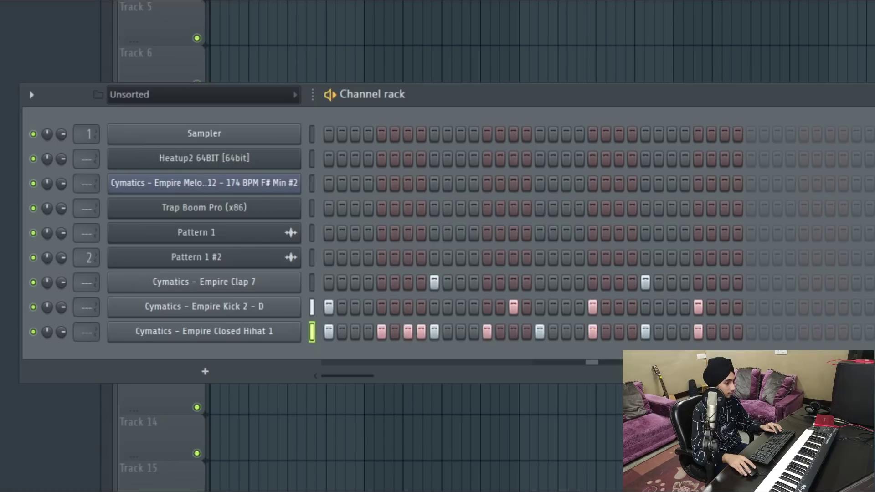
left_click(725, 331)
left_click(738, 332)
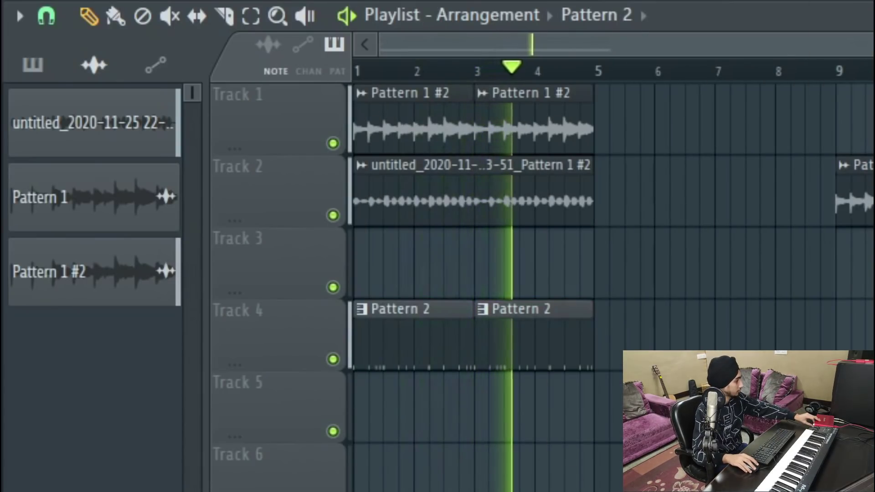
Delete the spare Pattern 1 audio clip at bar 9 and load Cymatics - Empire Closed Hihat 4 into the channel rack
right_click(857, 201)
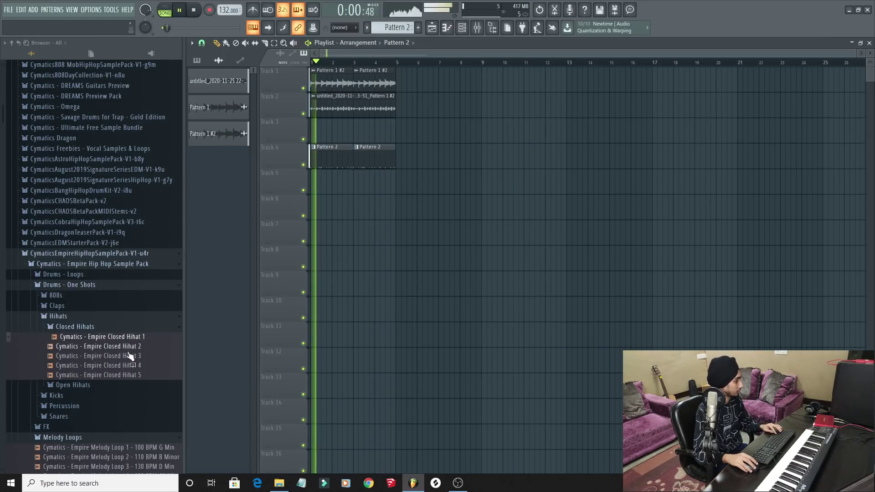
left_click(130, 355)
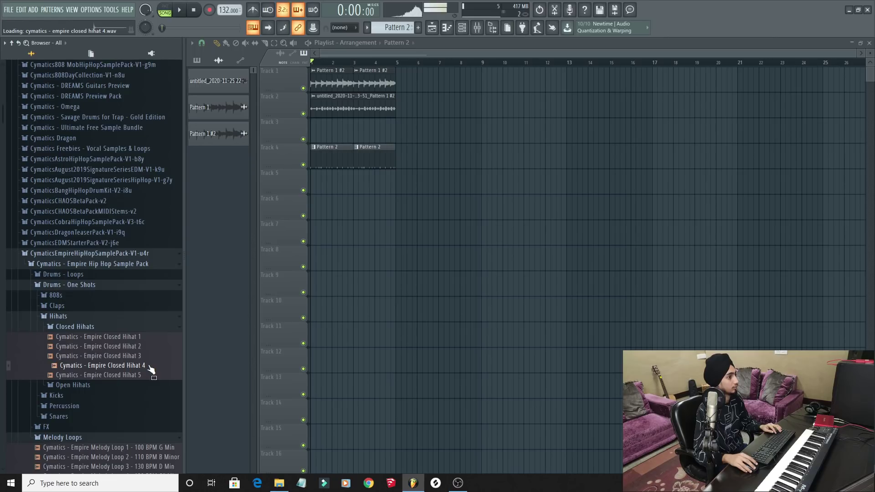
left_click_drag(440, 135, 463, 31)
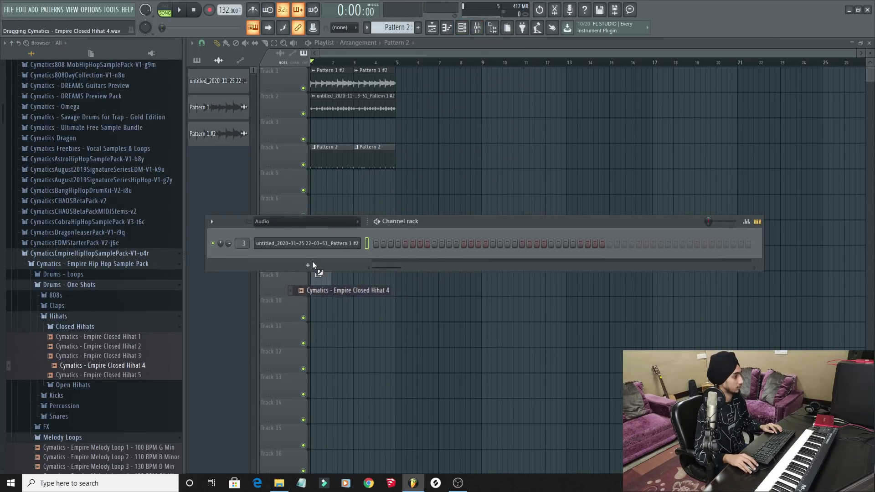
left_click_drag(313, 265, 314, 262)
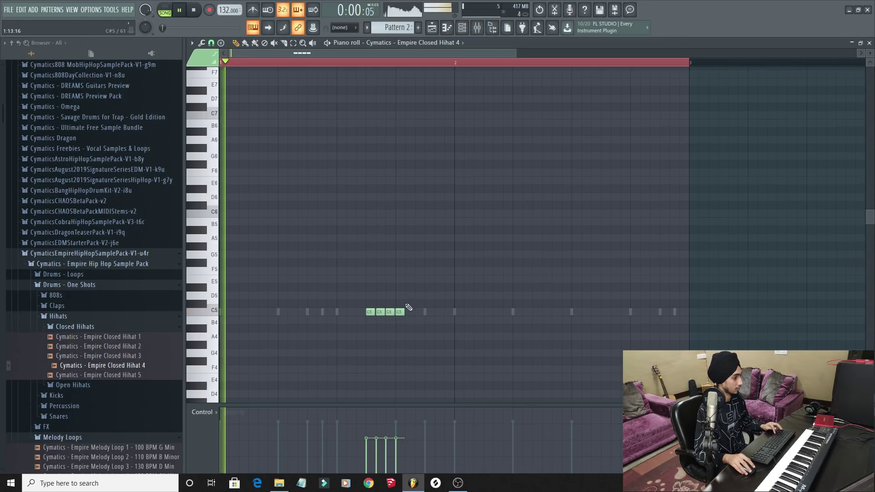
Remove the fourth C5 note from Closed Hihat 4's run in bar 1 and place a run of F#4 notes late in bar 2
right_click(401, 312)
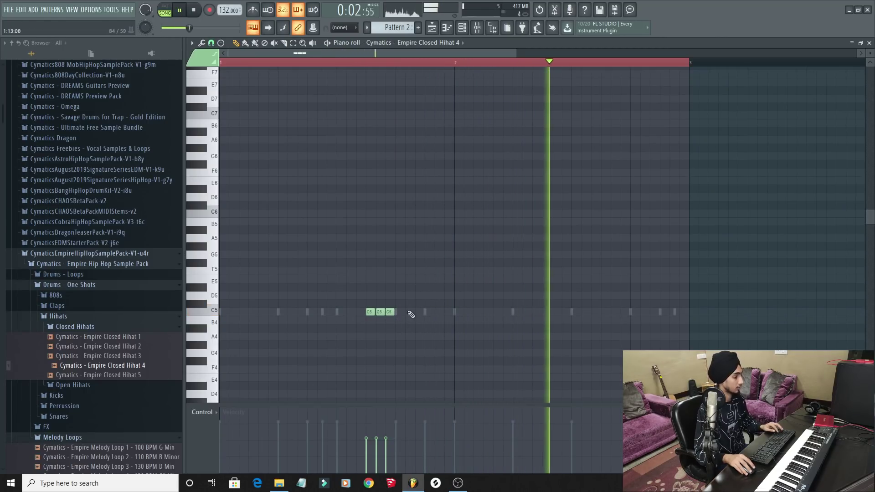
left_click_drag(414, 301, 359, 345)
scroll(394, 331, "up", 4)
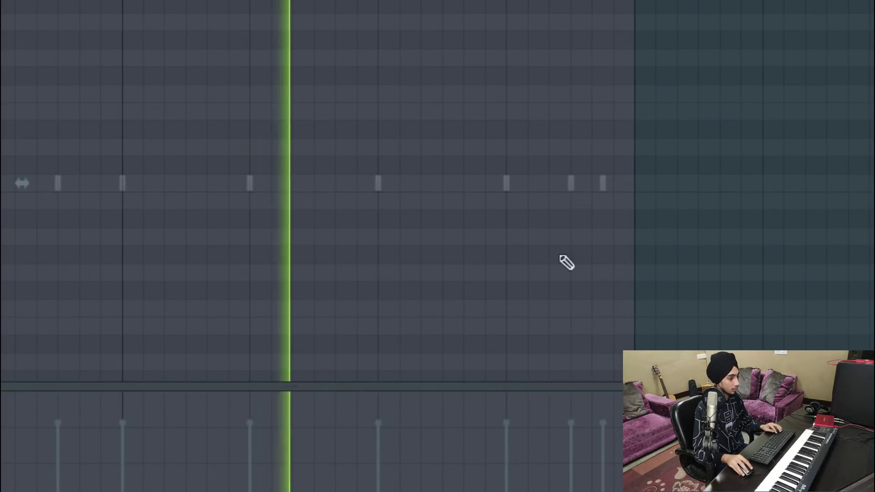
left_click(473, 289)
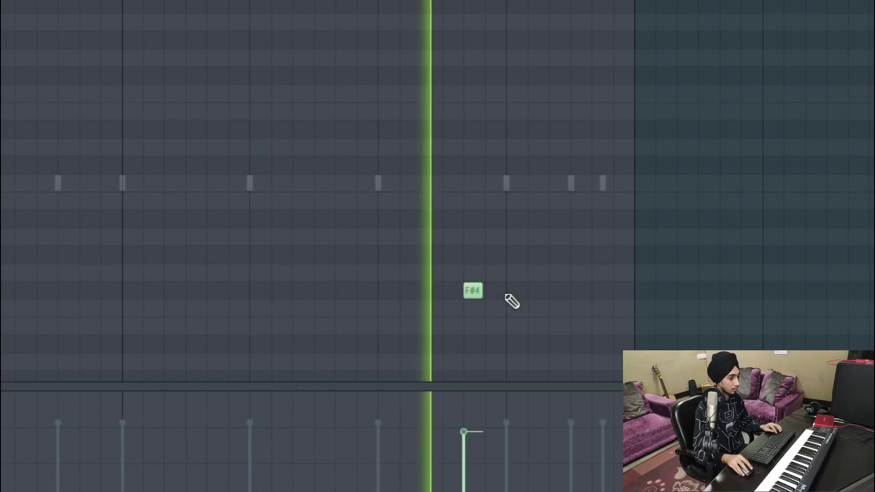
left_click(514, 289)
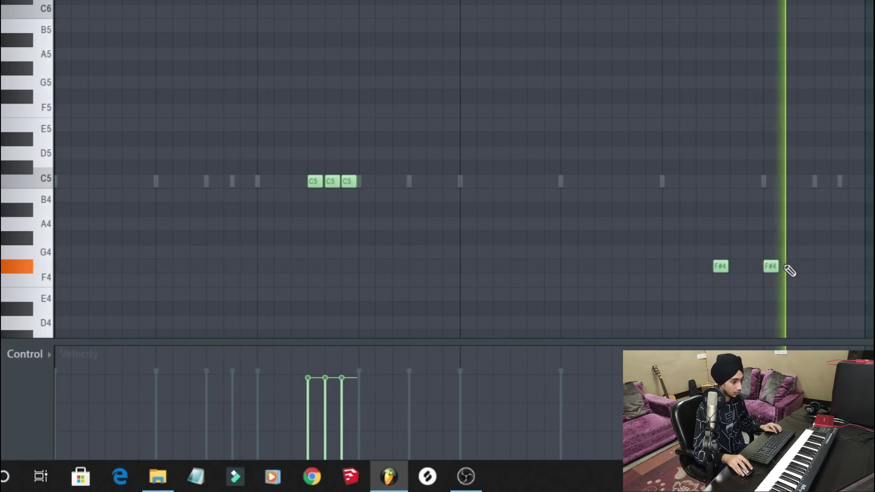
left_click_drag(724, 267, 739, 267)
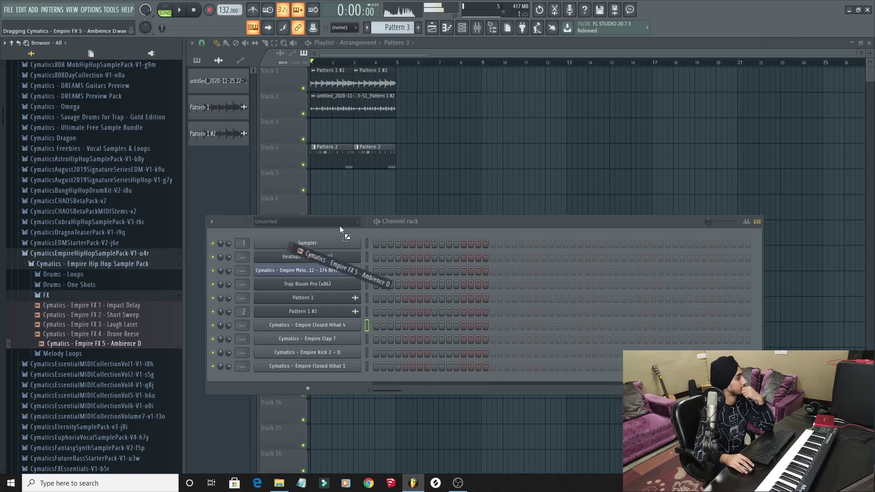
Place the Cymatics - Empire FX 5 - Ambience D sample at the start of Track 6 and open its channel settings
left_click_drag(340, 226, 333, 200)
double_click(329, 198)
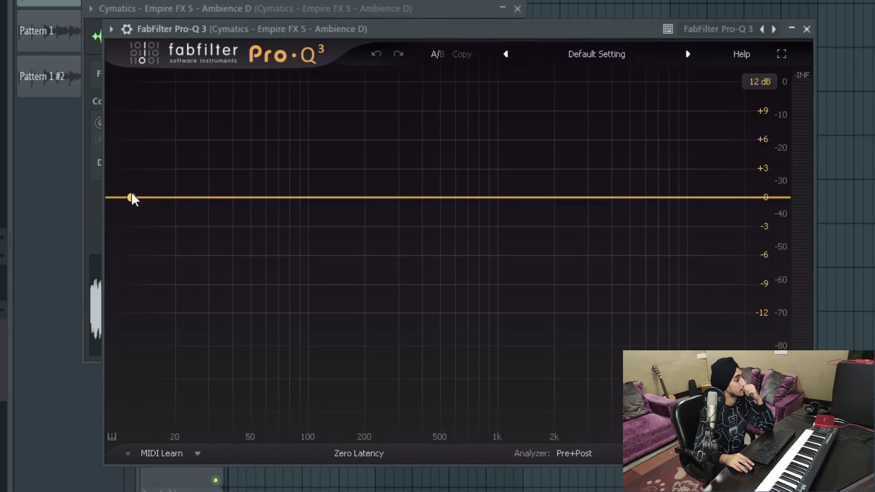
Filter the ambience in FabFilter Pro-Q 3 with a 48 dB/oct low cut just above 200 Hz and a 36 dB/oct high cut between 2k and 5k
left_click_drag(132, 198, 300, 218)
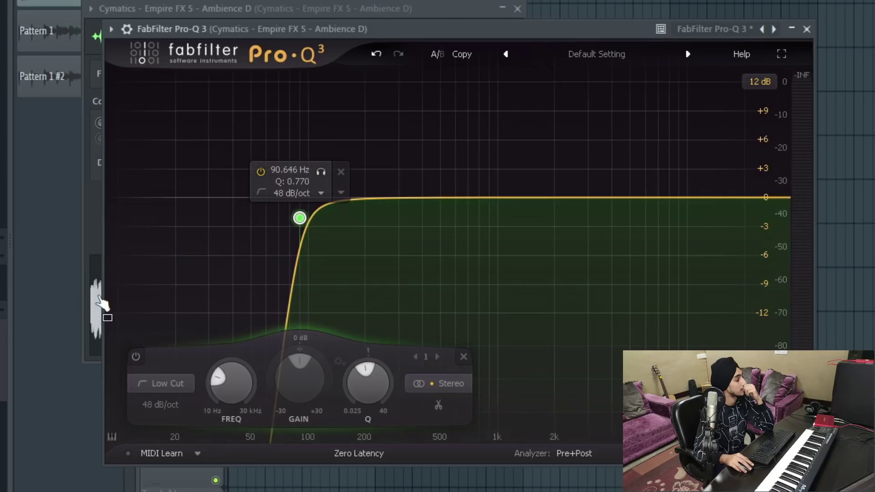
left_click(102, 304)
left_click(575, 28)
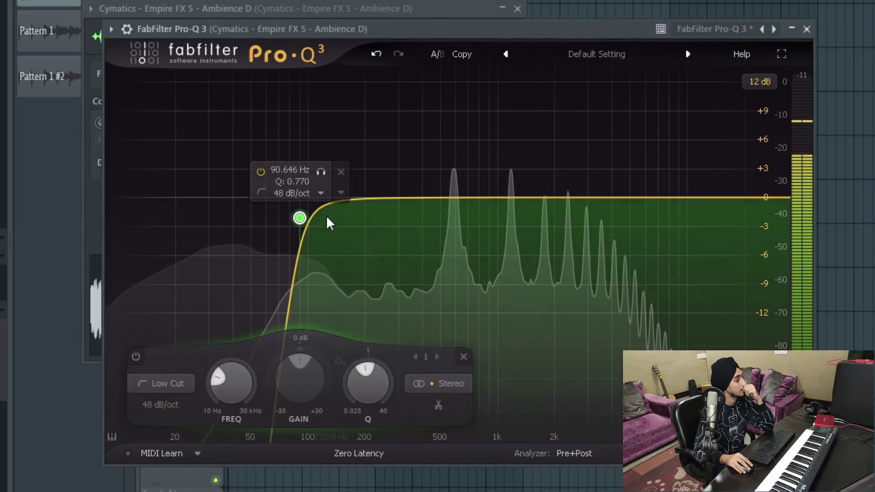
left_click_drag(299, 218, 372, 220)
left_click_drag(766, 196, 597, 213)
left_click(100, 297)
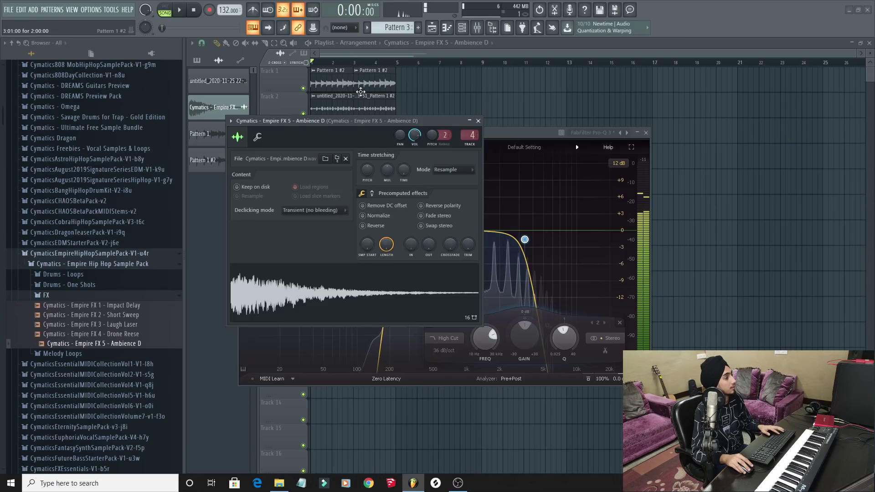
Move both Pattern 2 clips on Track 4 away from the intro to around bar 10
left_click(360, 91)
left_click_drag(329, 163, 530, 184)
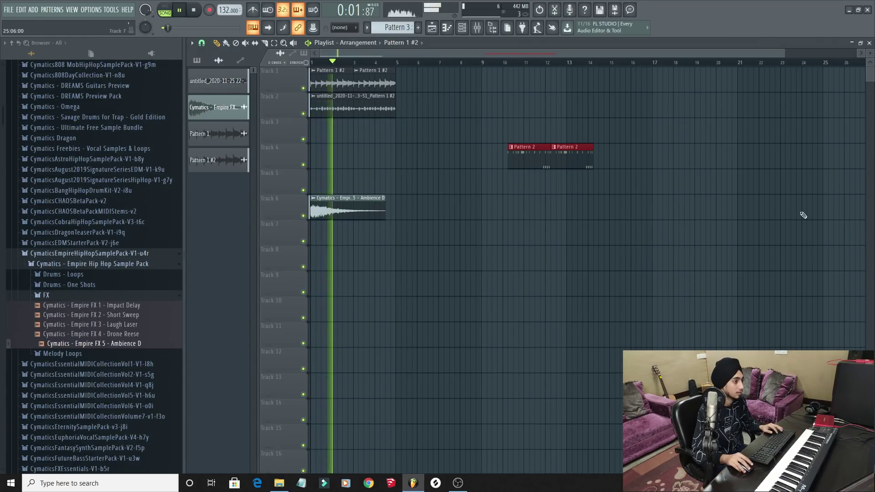
key("space")
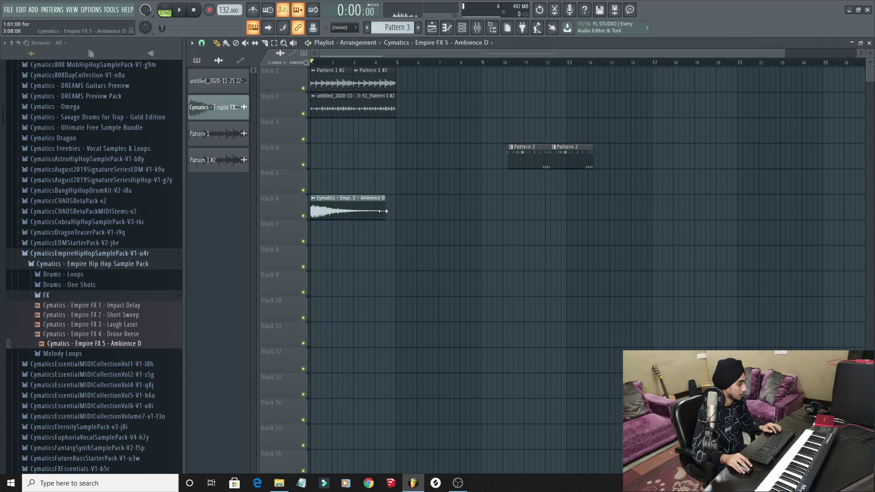
Slice the ambience clip on Track 6 at bar 3 and remove the tail after the cut
double_click(359, 211)
left_click(265, 43)
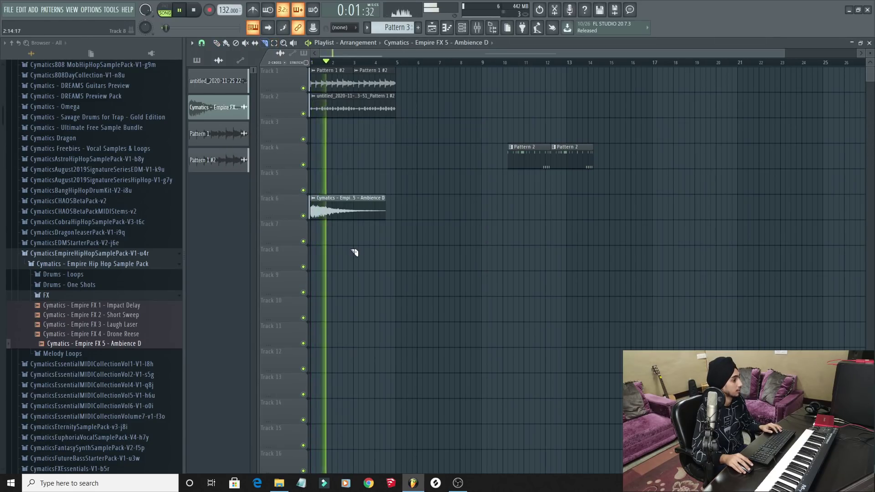
right_click(356, 208)
left_click(217, 42)
left_click(357, 209)
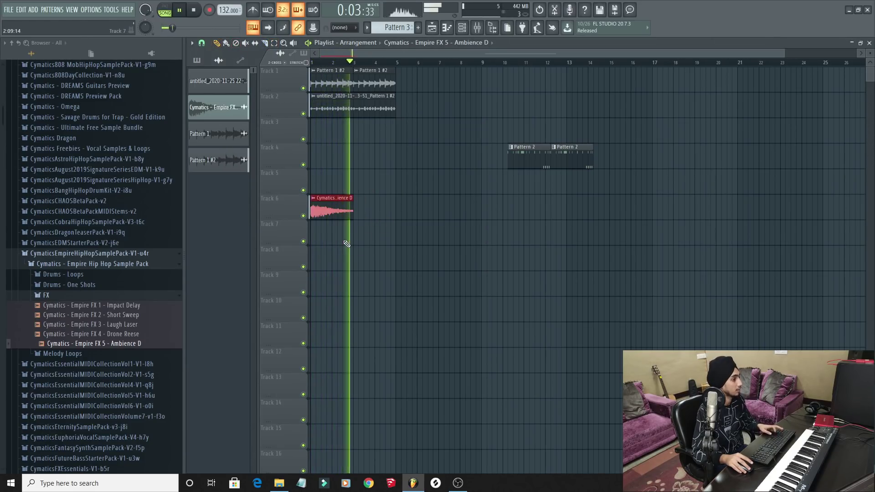
Duplicate the clips on Tracks 1, 2 and 6 repeatedly until they fill the arrangement up to bar 17
left_click_drag(399, 101, 322, 192)
left_click_drag(410, 84, 299, 255)
key("ctrl+b")
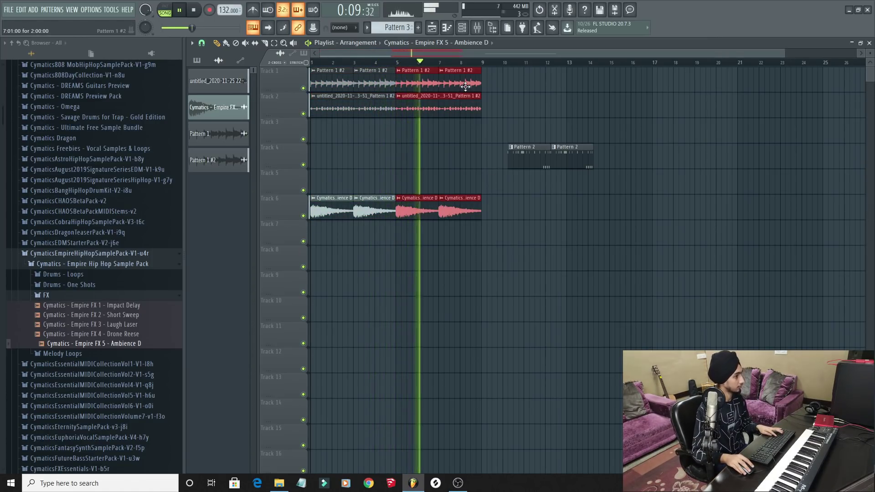
left_click_drag(464, 68, 312, 266)
key("ctrl+b")
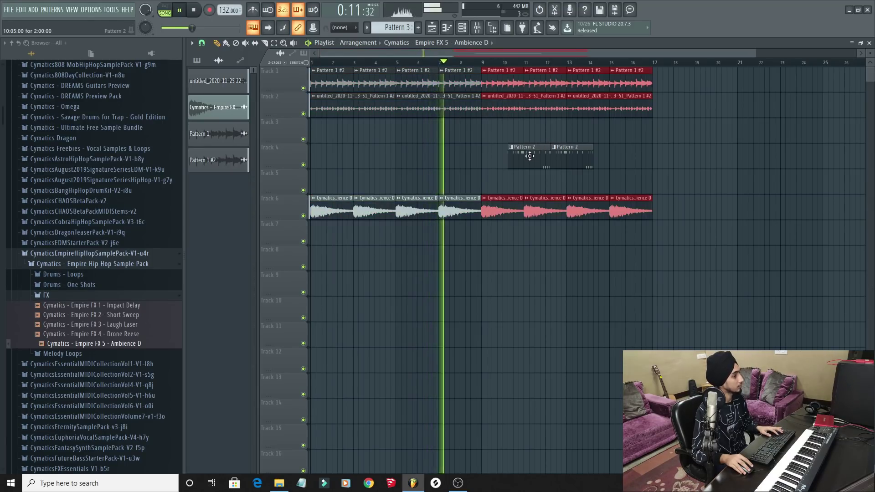
Reposition the two Pattern 2 clips on Track 4 to start at bars 9 and 11, back to back
left_click_drag(529, 156, 504, 159)
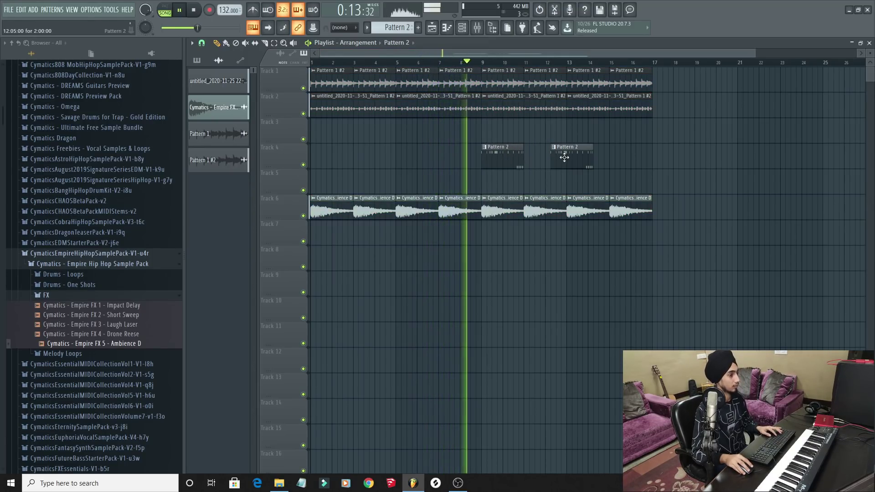
left_click_drag(564, 157, 536, 157)
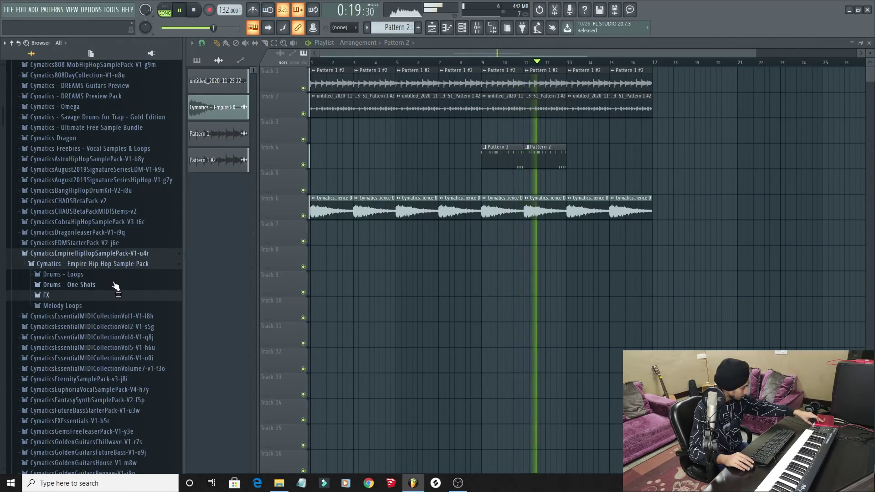
Load the Goliath 808 35 - F sample from the Cymatics Goliath 808s as a new channel and open its envelope settings
left_click(115, 285)
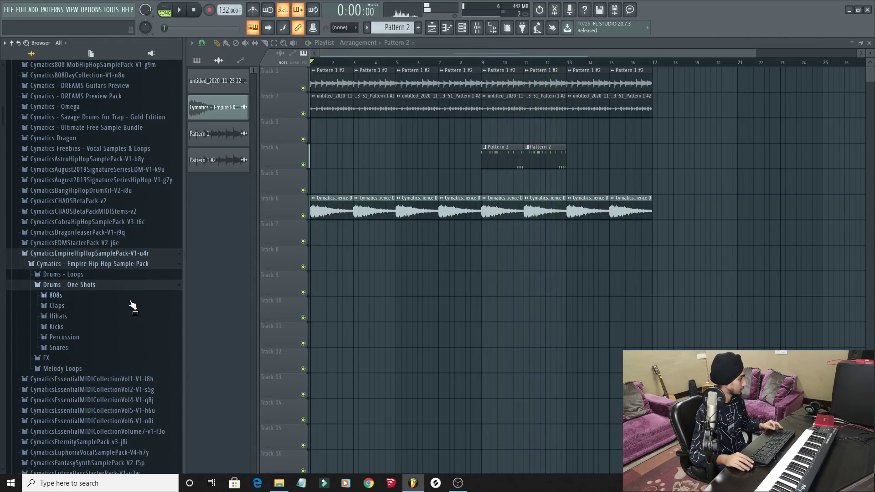
left_click(132, 296)
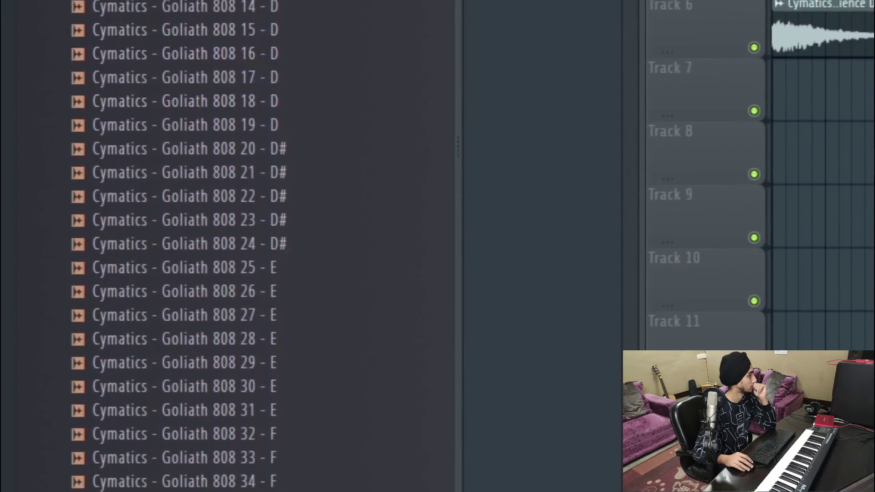
left_click(113, 402)
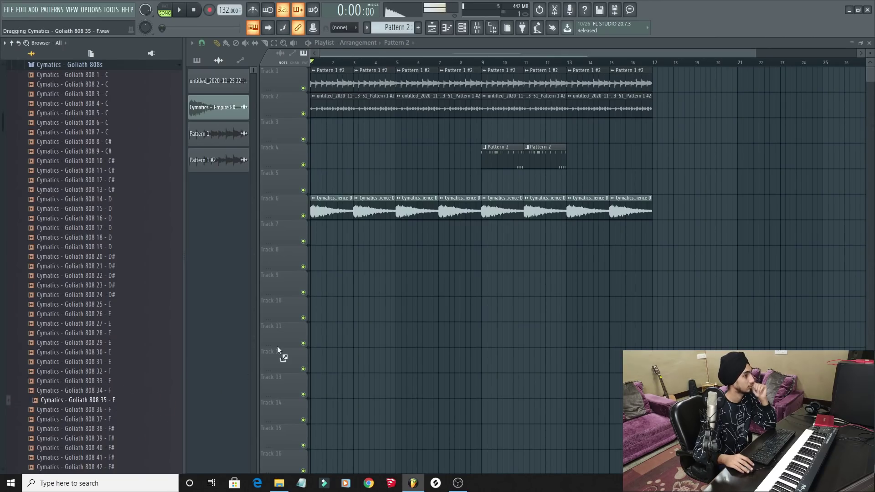
left_click_drag(277, 348, 417, 321)
left_click_drag(347, 375, 349, 378)
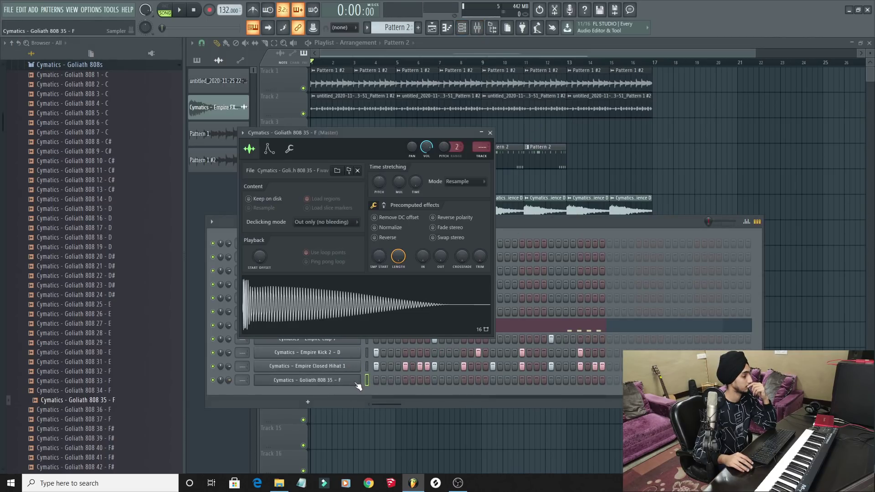
left_click(289, 149)
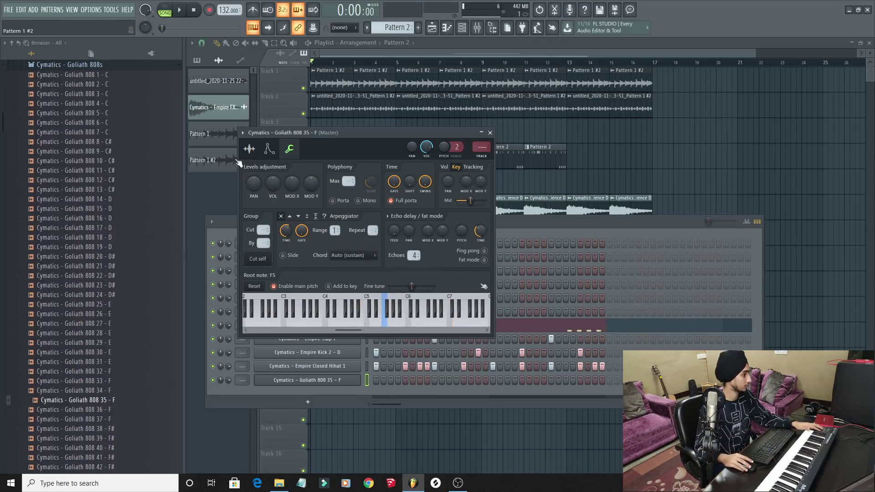
left_click(269, 148)
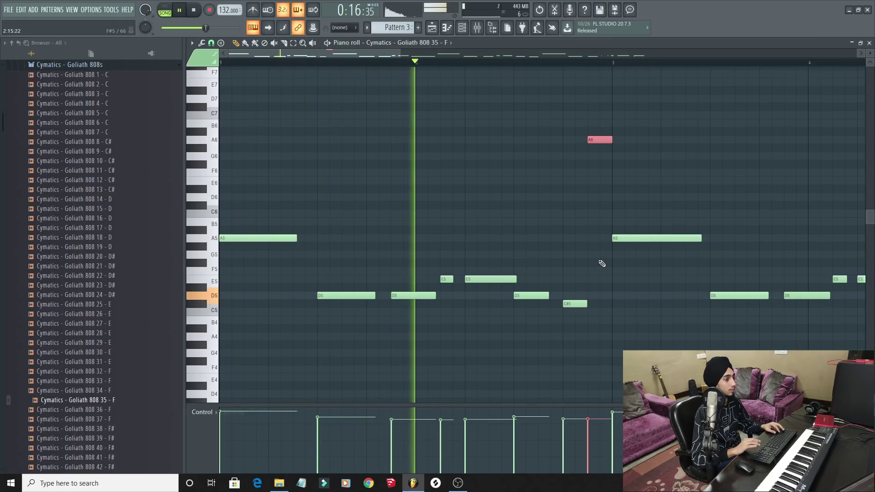
Select the Pattern 2 and Pattern 3 clips on Tracks 4 and 5 and duplicate them to fill bars 13 to 17
scroll(602, 264, "down", 3)
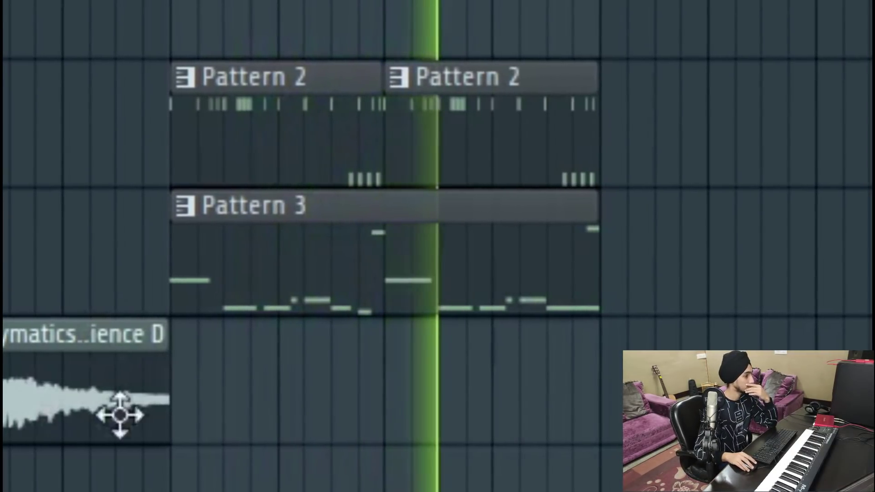
left_click_drag(629, 107, 260, 217)
key("ctrl+b")
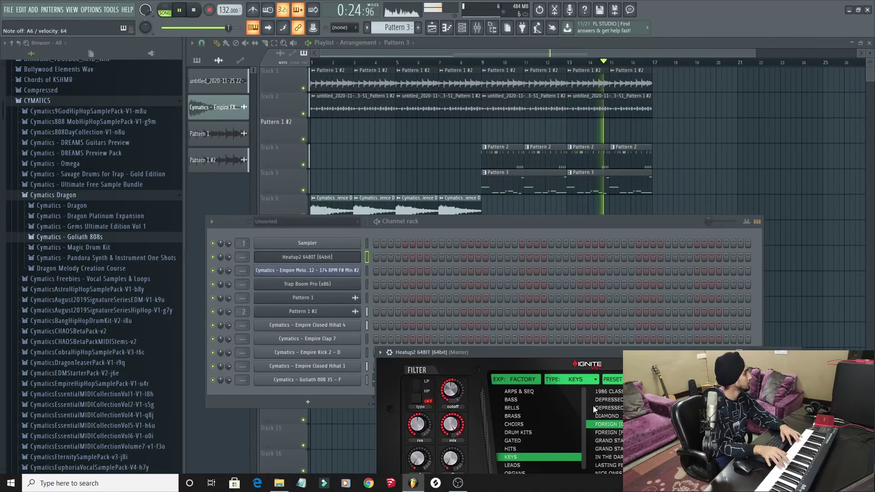
Record a Purity counter-melody in Pattern 4 and raise its E6 note at bar 2 to F6
left_click(210, 12)
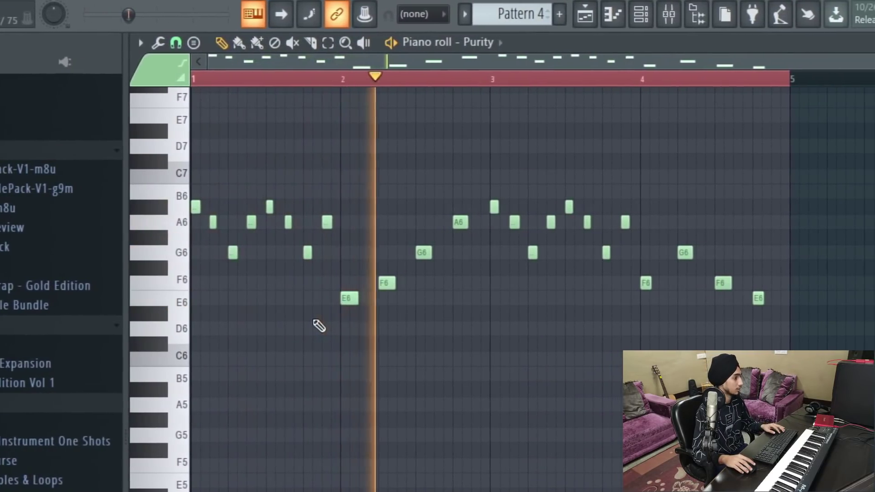
left_click_drag(329, 297, 328, 282)
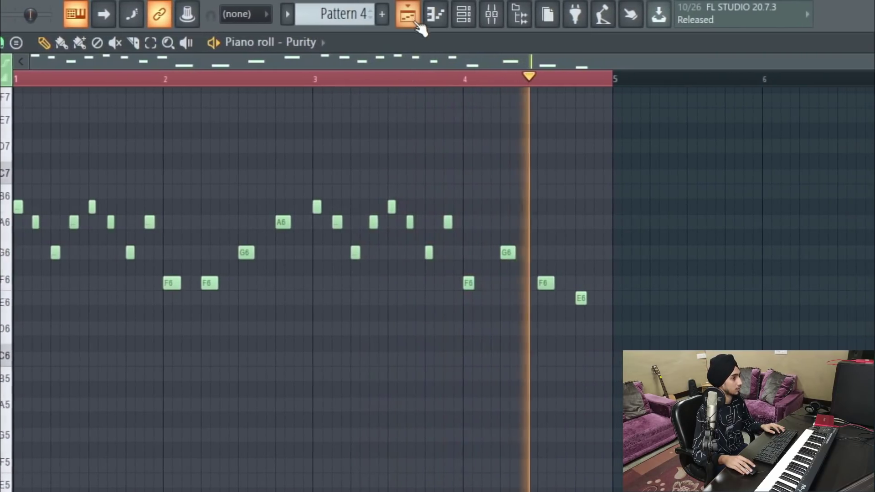
left_click(395, 18)
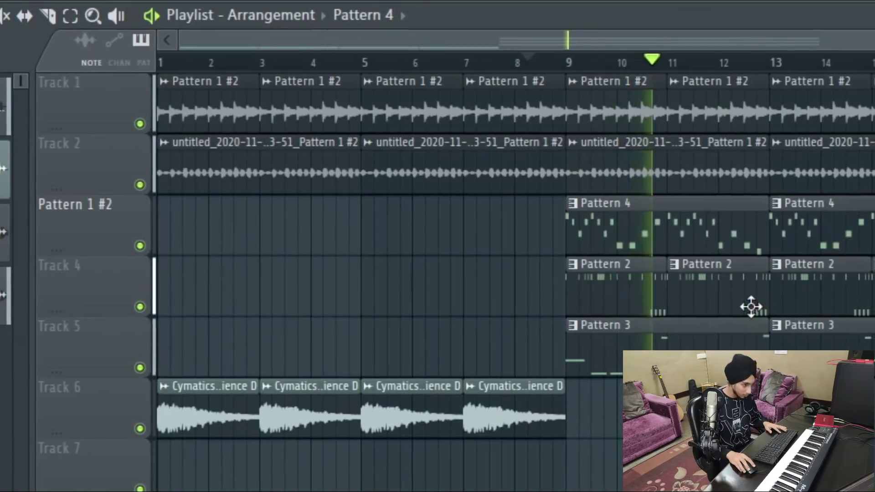
Trim the second Pattern 2 clip and first Pattern 3 clip to leave a half-bar gap before bar 13
left_click_drag(709, 310, 737, 343)
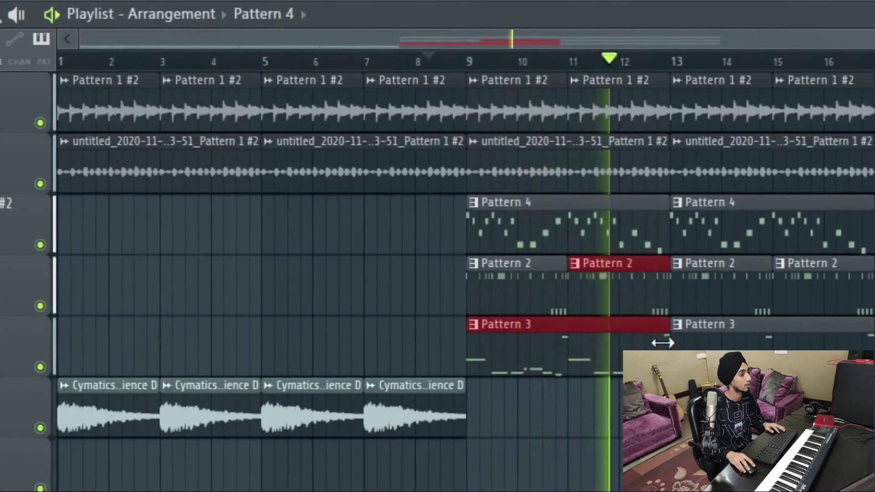
left_click_drag(638, 352, 622, 361)
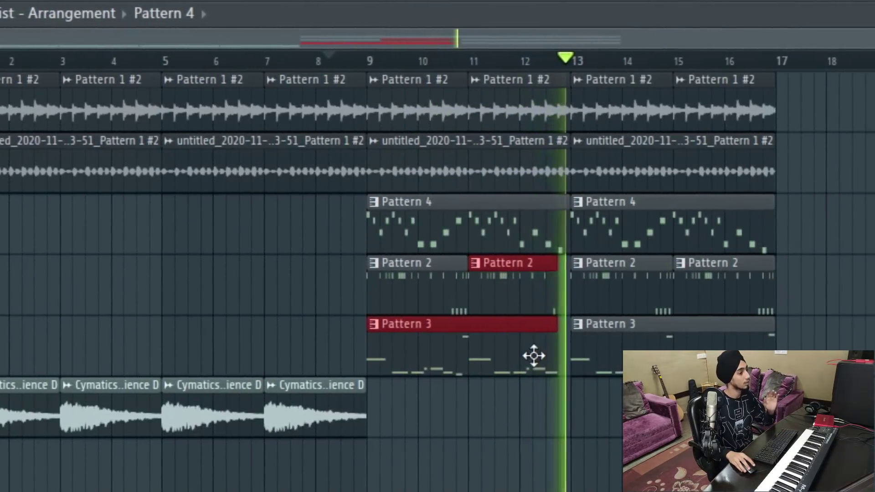
left_click_drag(526, 361, 515, 356)
key("space")
key("space")
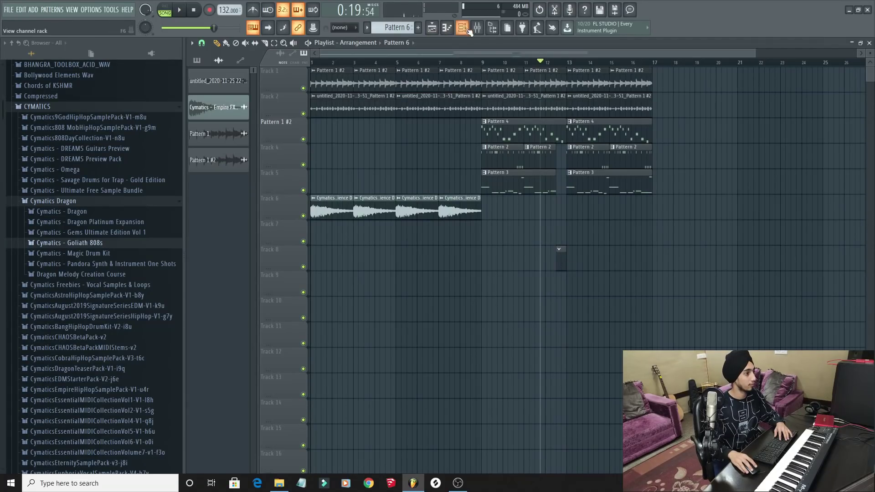
In Pattern 6, raise the low D#5 note to F5 and shorten it to the length of the F6 slide note above
left_click(463, 28)
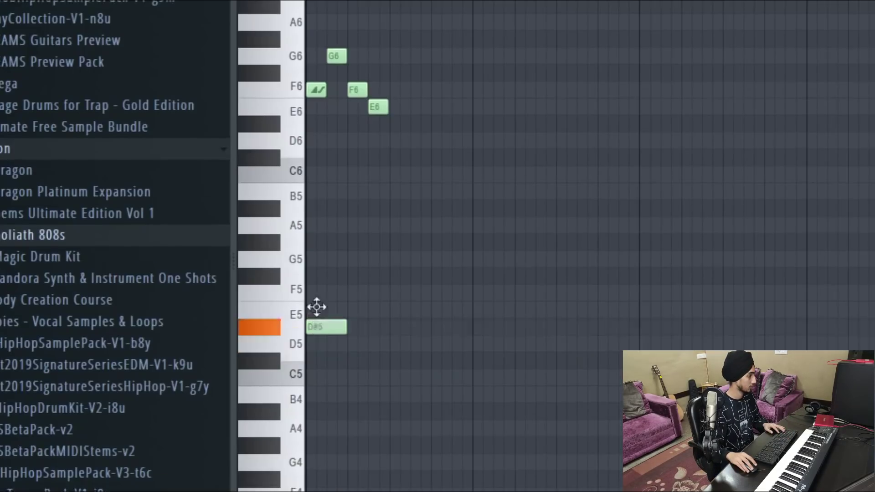
left_click_drag(315, 326, 316, 304)
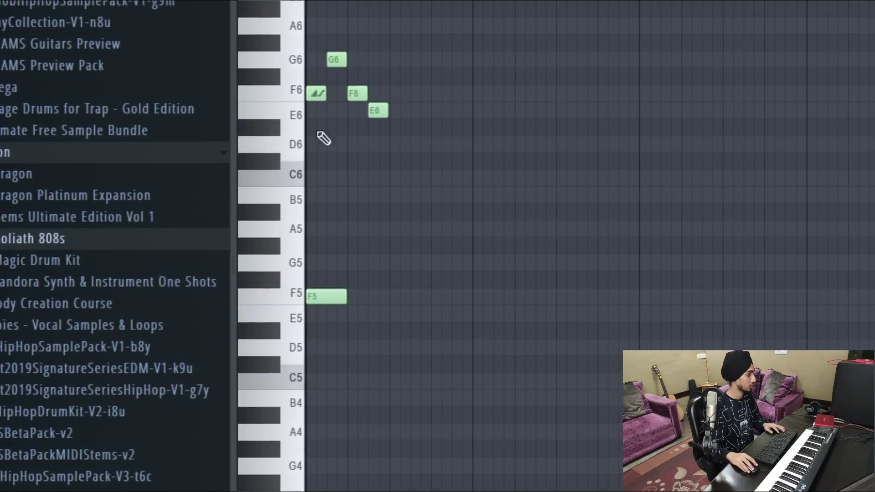
mouse_move(336, 59)
left_mouse_down()
mouse_move(336, 75)
mouse_move(324, 66)
left_mouse_up()
key("space")
left_click(320, 101)
left_click_drag(345, 318, 325, 318)
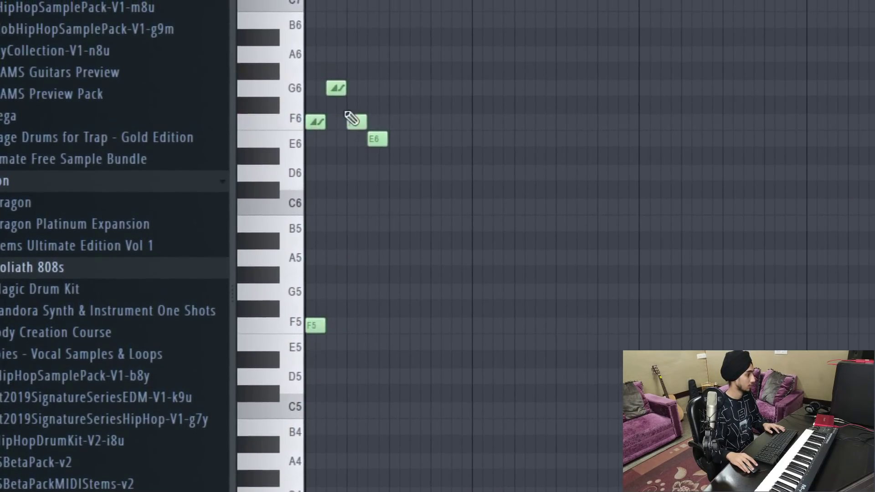
Replace the G6 slide note with a regular G6 note placed directly after the first F6
right_click(337, 81)
left_click(336, 104)
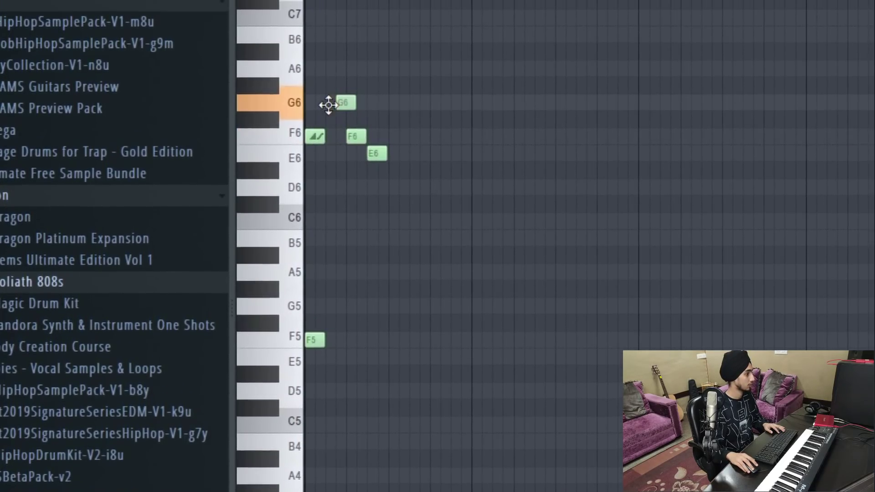
left_click_drag(352, 107, 336, 113)
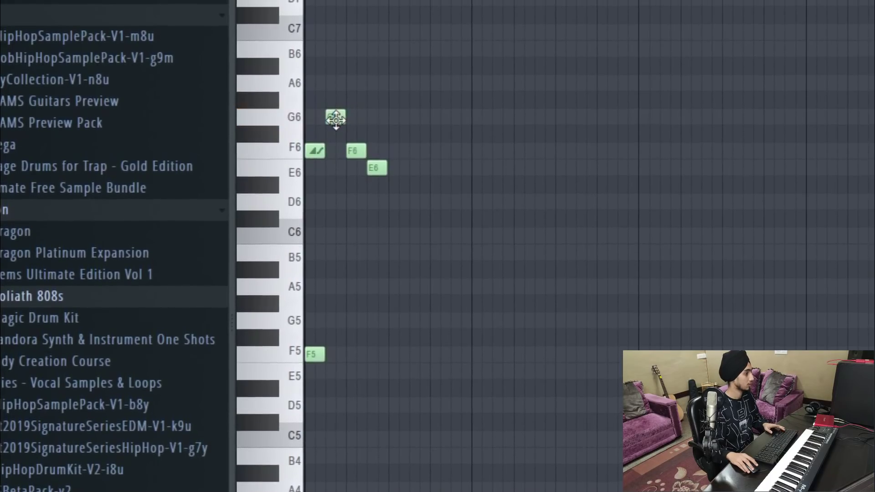
key("space")
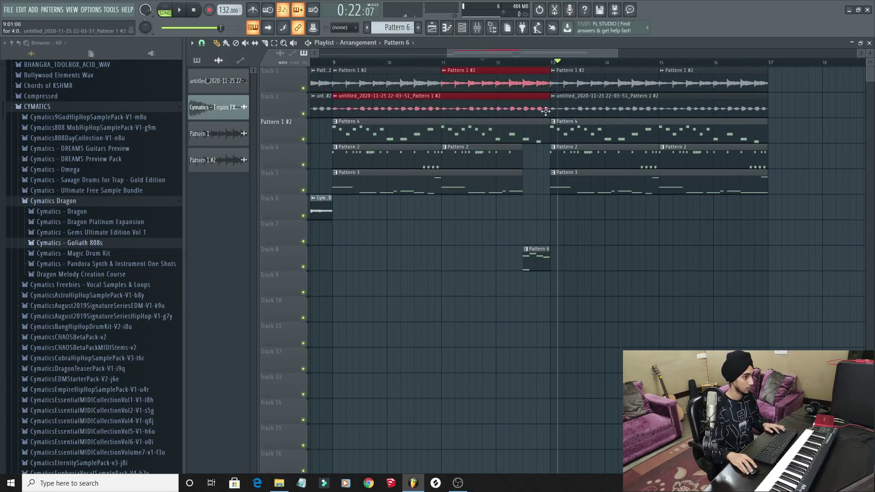
Trim the melody clips on Tracks 1 and 2 to end half a bar before bar 13, above the Pattern 6 fill
key("space")
left_click_drag(548, 113, 523, 114)
key("space")
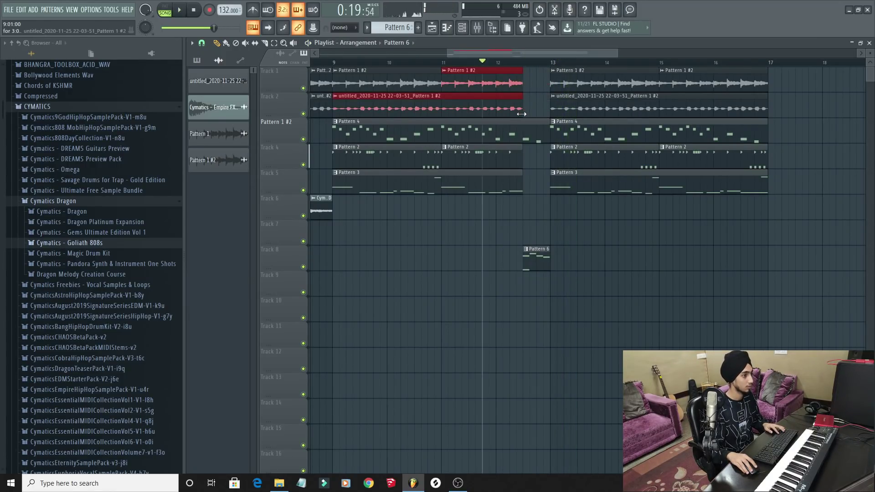
key("space")
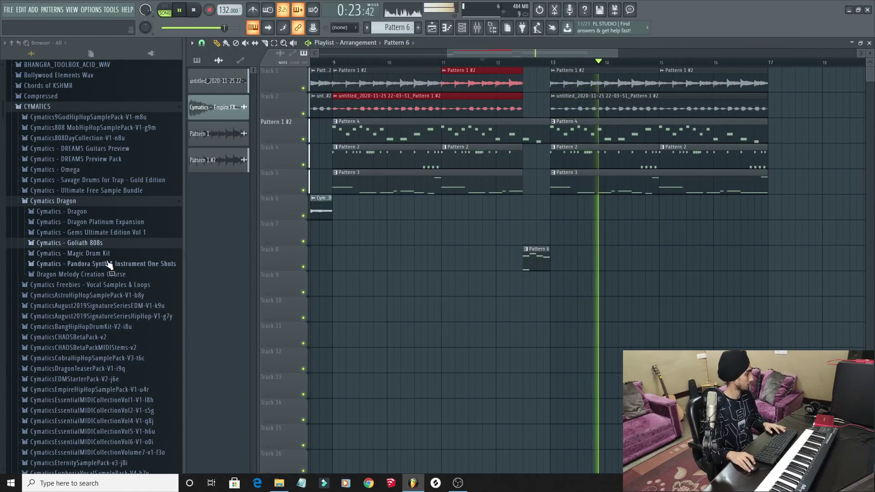
Find VYPR Processed Chant 14 - Yeah in the VYPR FULL pack and place it on Track 12 just before bar 13
scroll(116, 332, "down", 7)
scroll(117, 333, "down", 7)
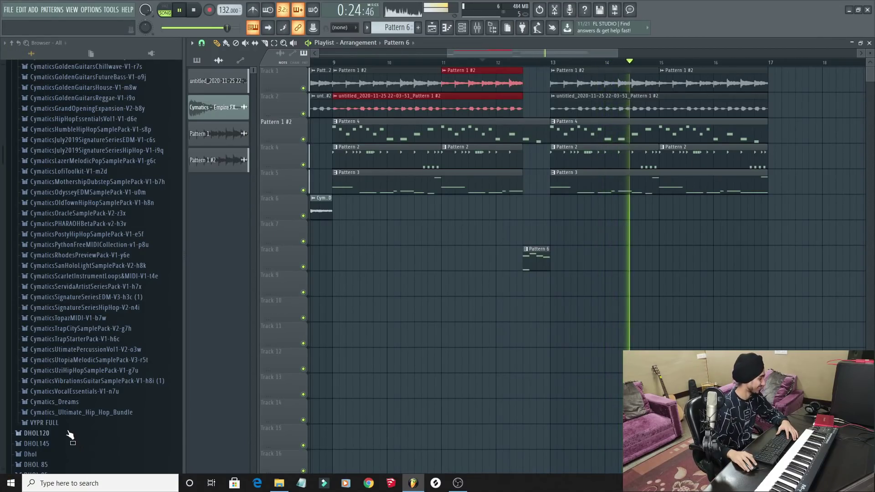
scroll(72, 433, "down", 1)
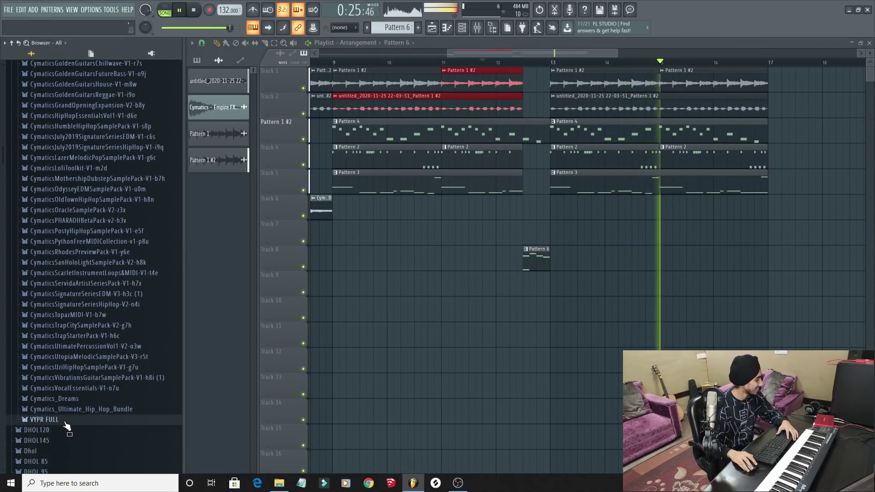
left_click(65, 423)
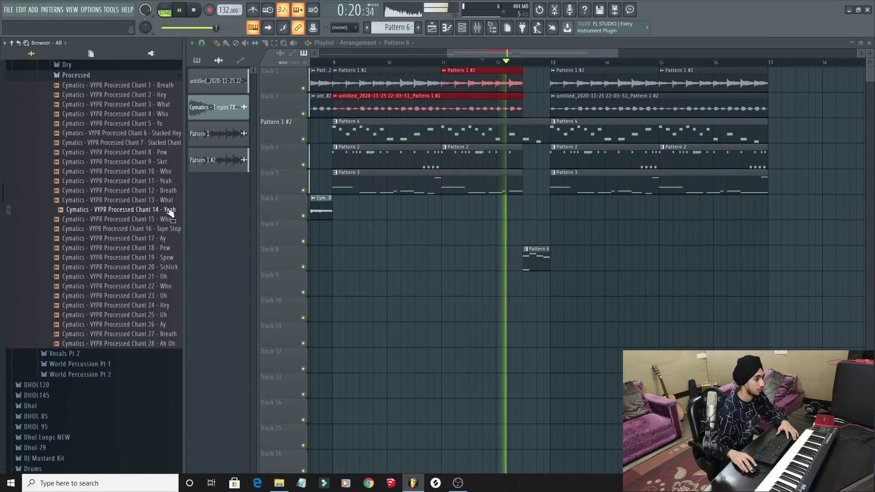
left_click_drag(170, 213, 538, 359)
Nudge the Yeah chant clip on Track 12 slightly earlier and play back its timing
scroll(546, 362, "up", 4)
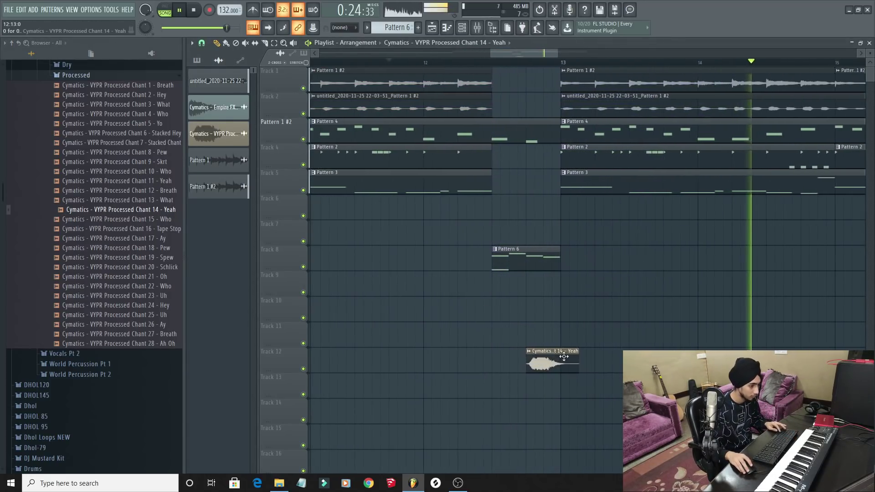
scroll(564, 356, "up", 3)
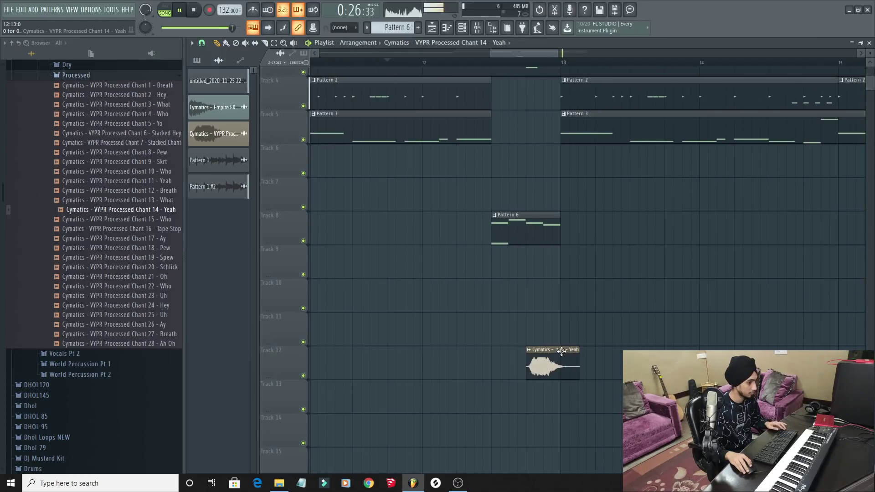
left_click_drag(562, 352, 561, 351)
scroll(536, 337, "down", 2)
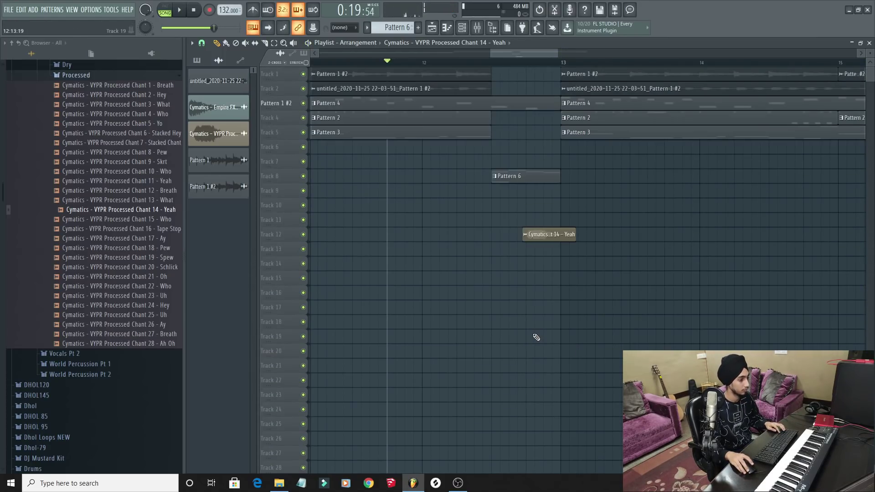
scroll(538, 331, "up", 1)
key("space")
Route the Yeah chant sample to mixer track 5 and play back the transition into bar 13
double_click(545, 186)
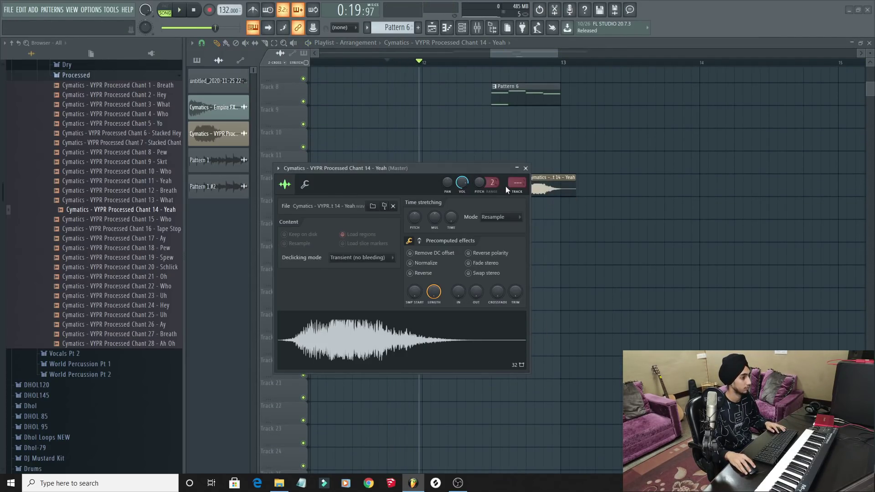
key("space")
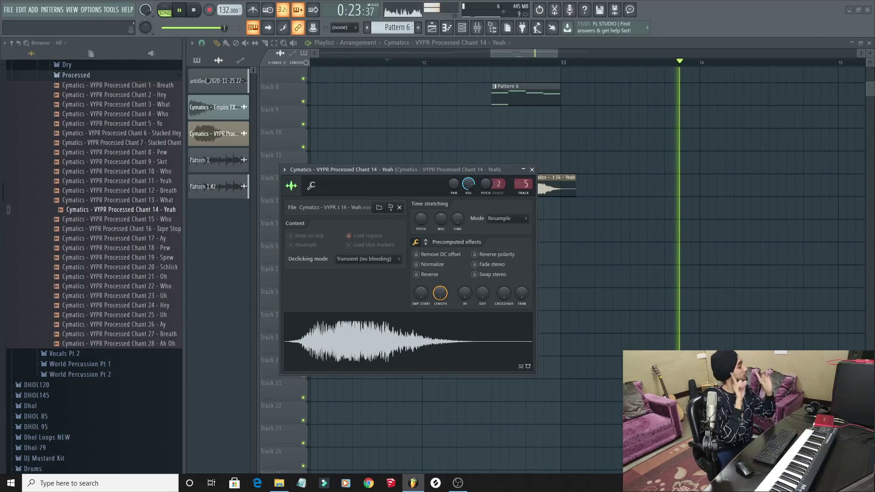
scroll(600, 277, "down", 4)
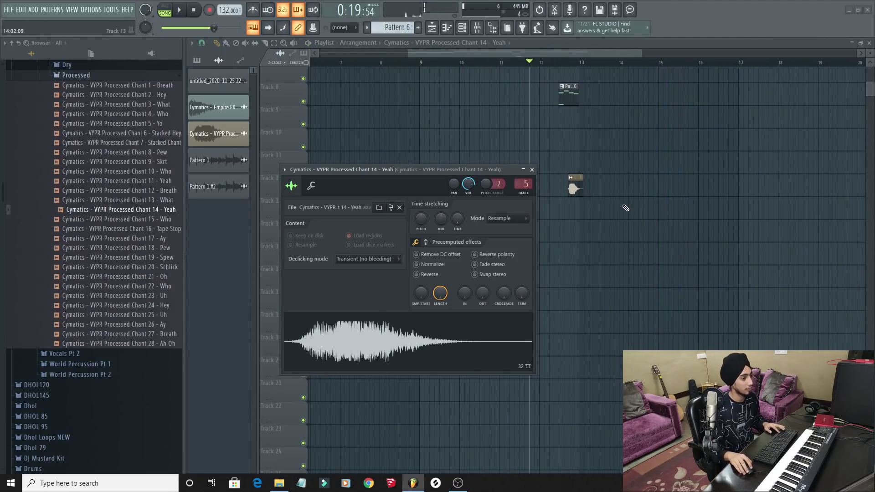
scroll(626, 208, "up", 3)
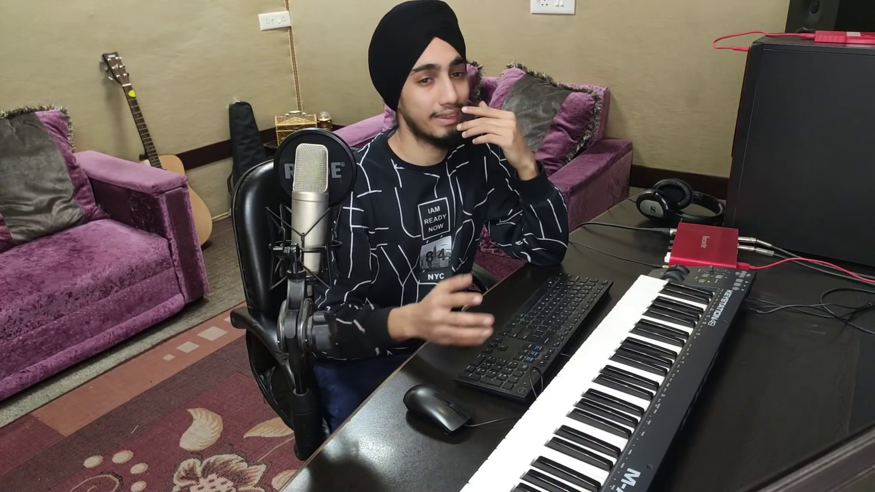